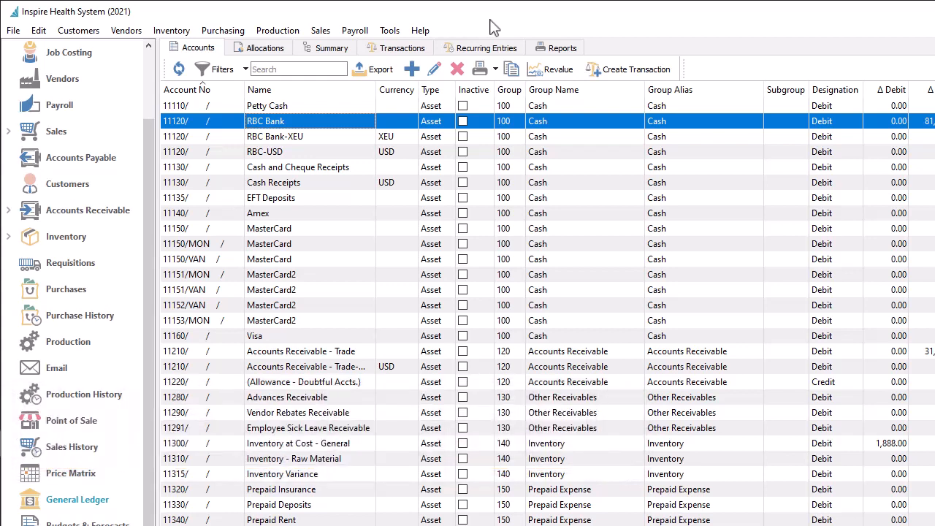
Open the reconciliations of the RBC Bank account without a currency and start a new reconciliation.
double_click(374, 123)
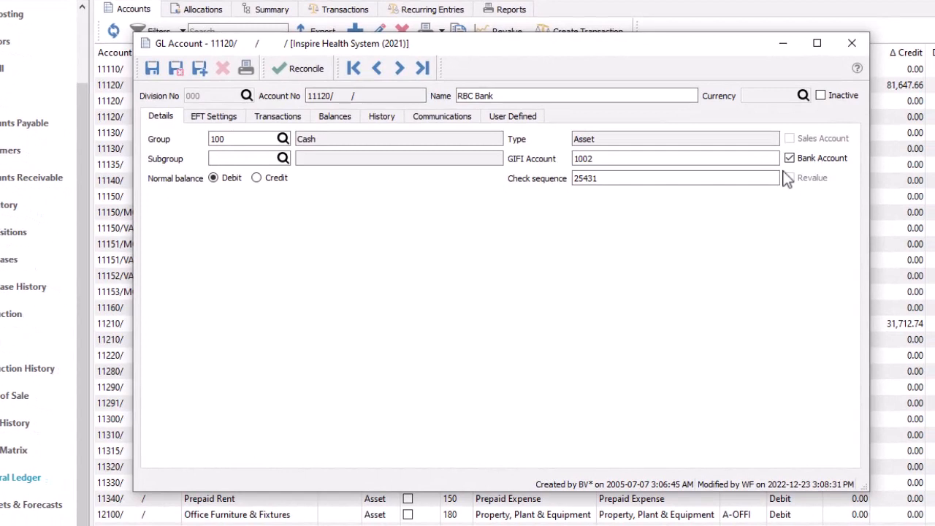
left_click(327, 79)
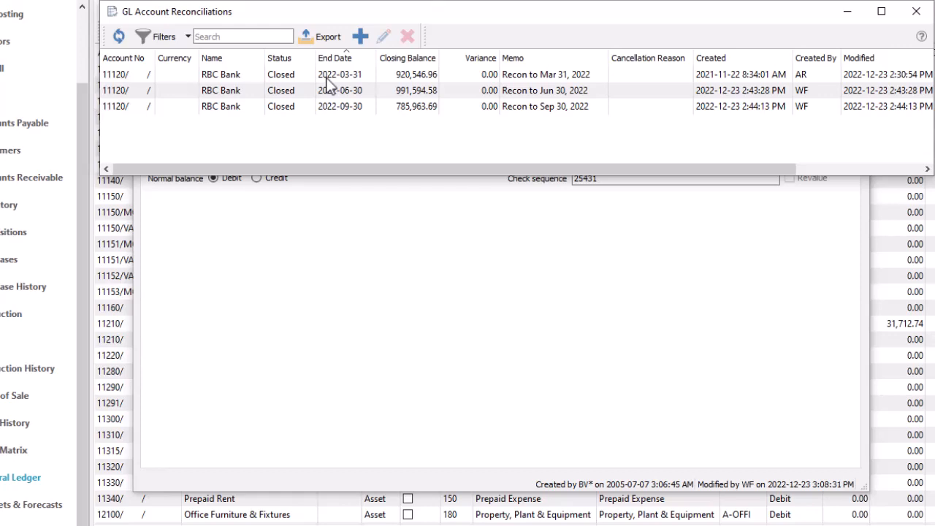
left_click(356, 43)
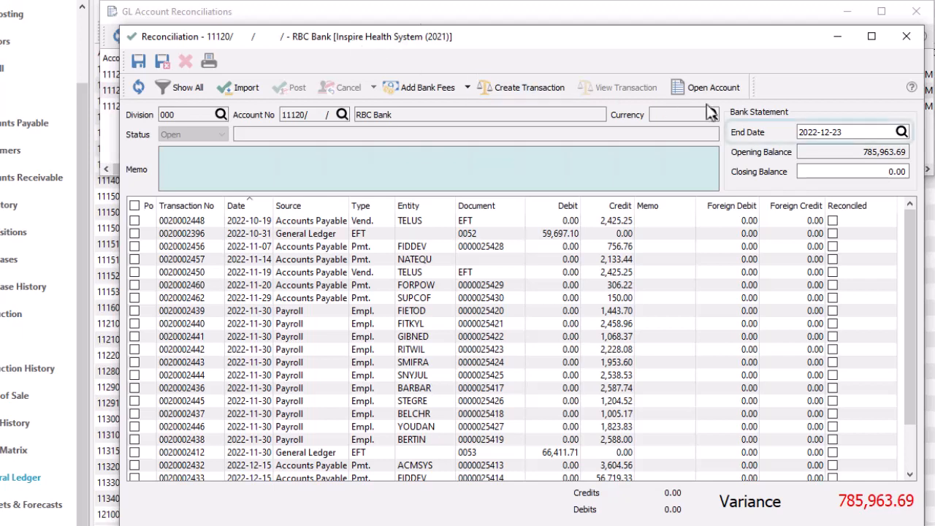
Set the bank statement's end date to 2022-11-30 and its closing balance to 883,629.03.
left_click(853, 132)
double_click(853, 133)
type("2022-11-30")
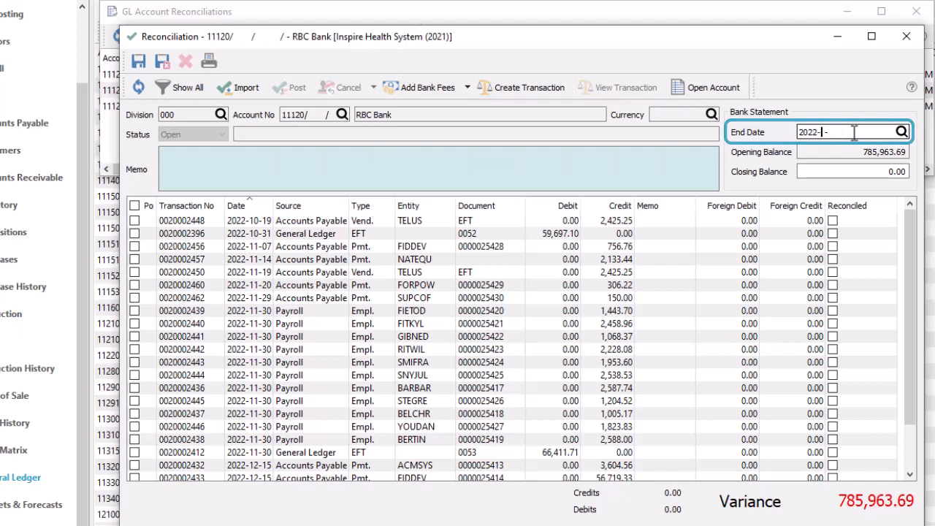
key("Tab")
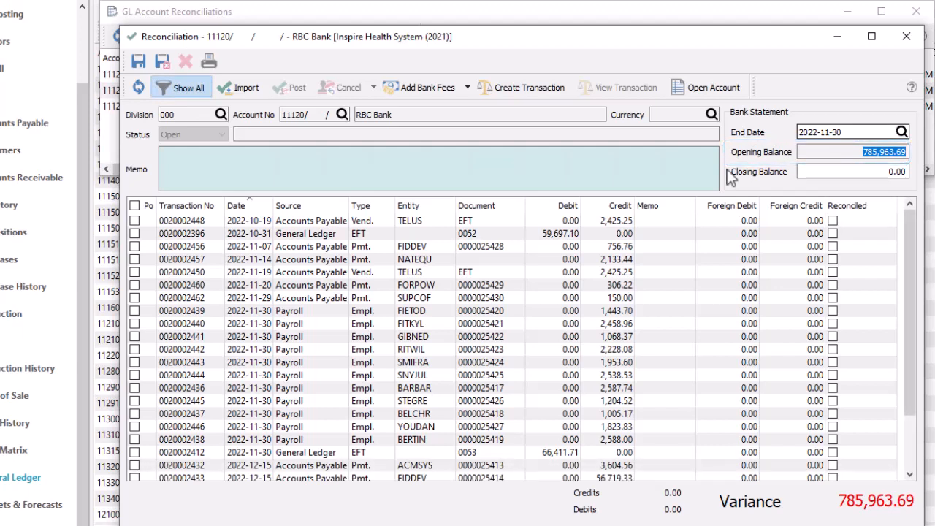
left_click(806, 172)
type("883629.03")
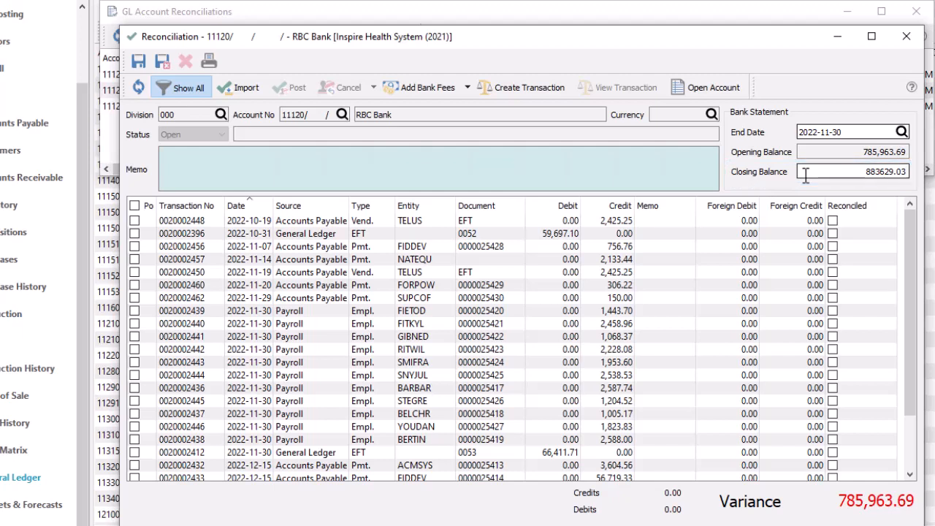
key("Tab")
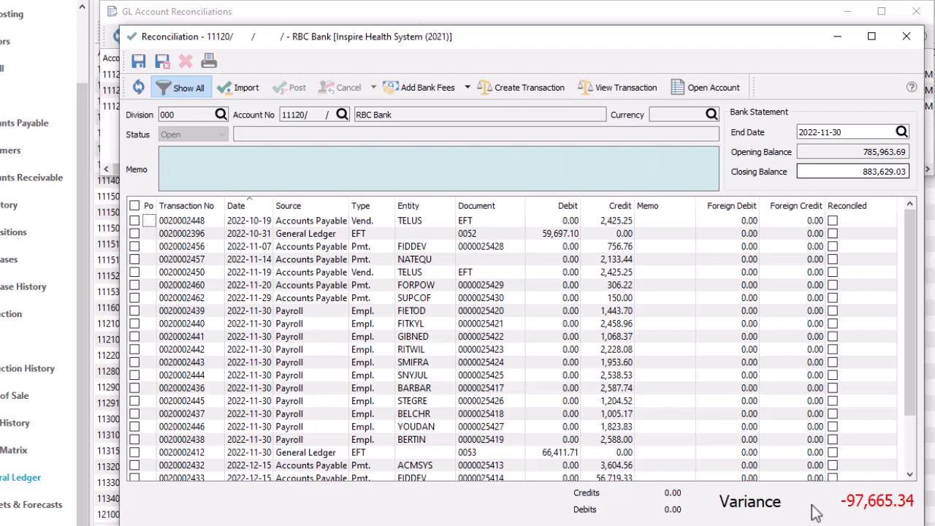
Mark the first four transactions as matching the statement, and extend the marking to all listed transactions.
left_click(136, 222)
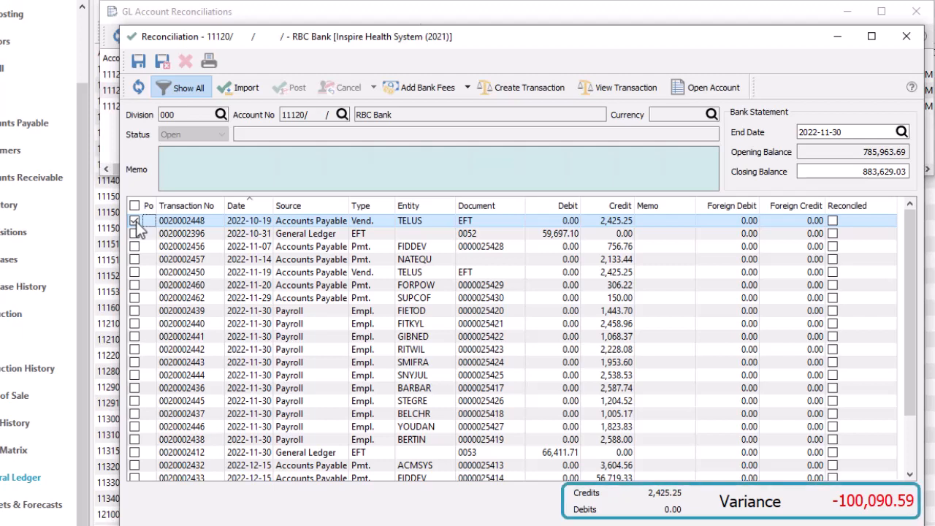
left_click(134, 234)
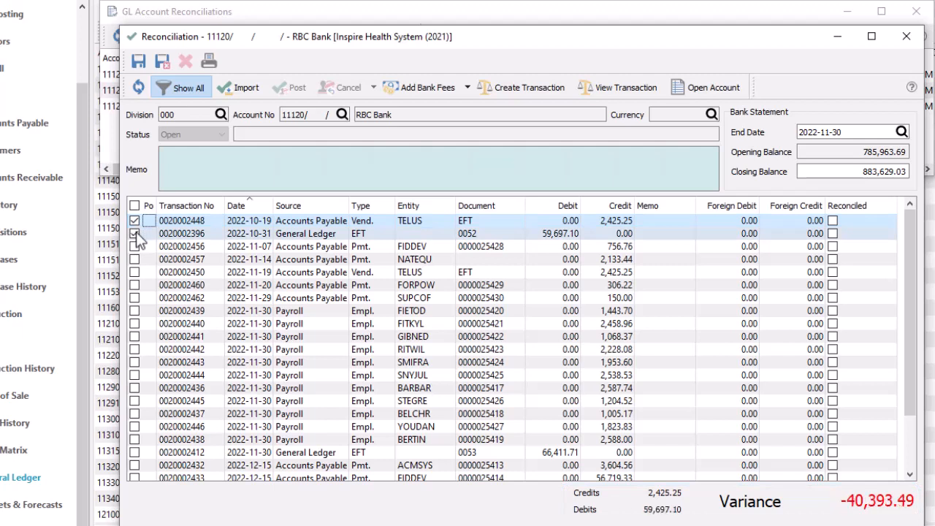
left_click(135, 247)
left_click(135, 259)
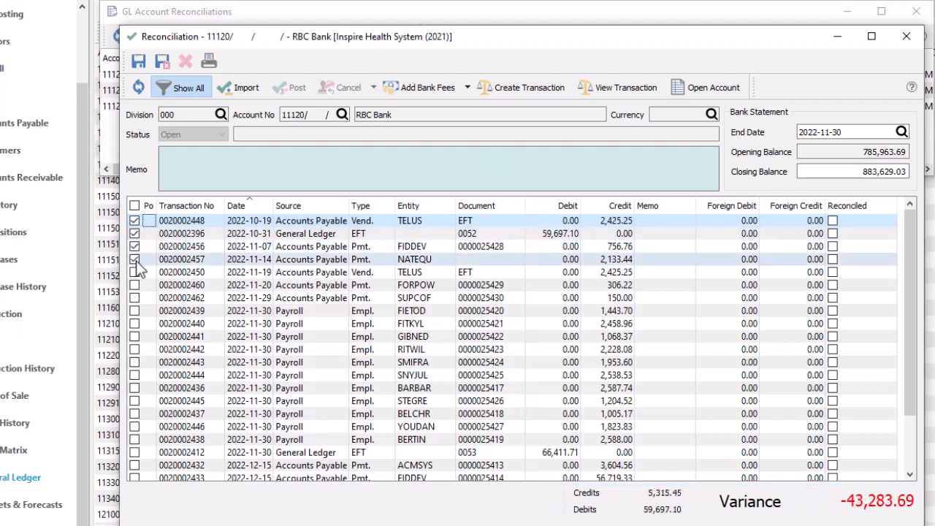
left_click(135, 206)
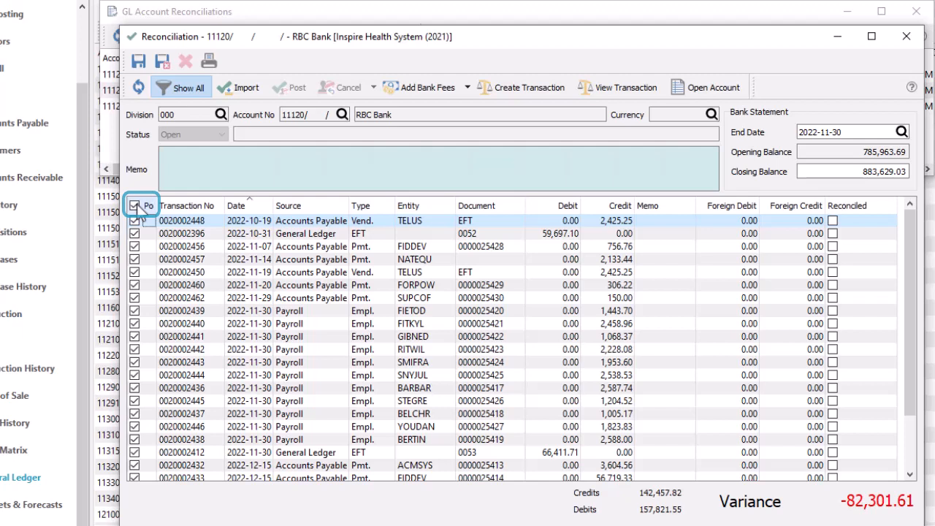
left_click(135, 272)
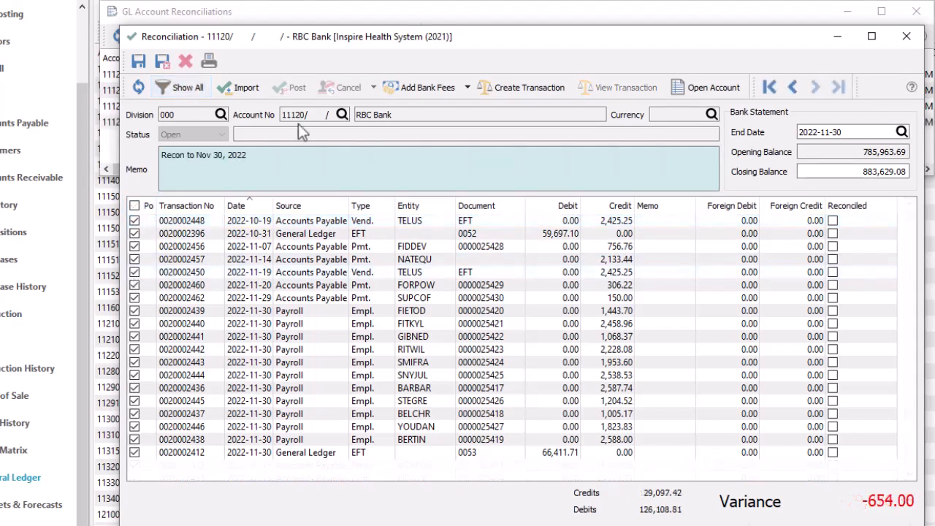
Add a bank interest income entry of 654 to the RBC Bank reconciliation.
left_click(511, 98)
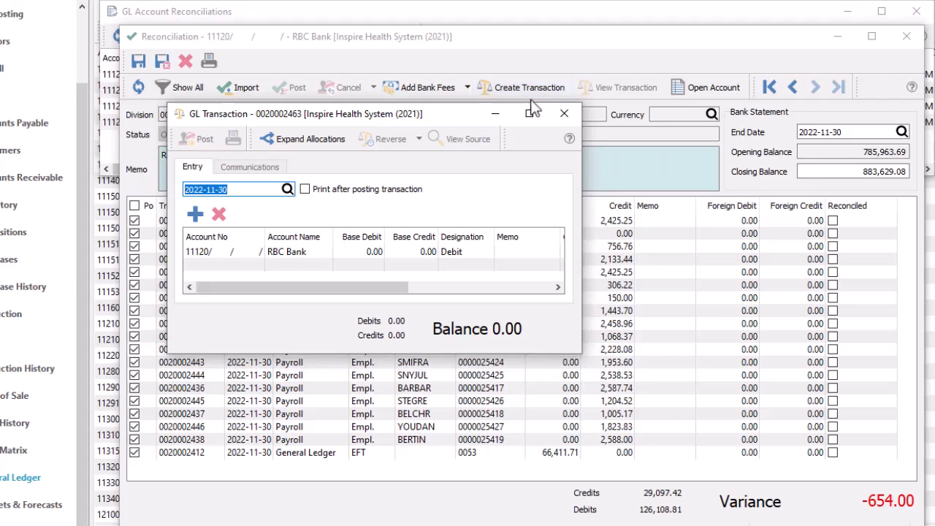
left_click(563, 113)
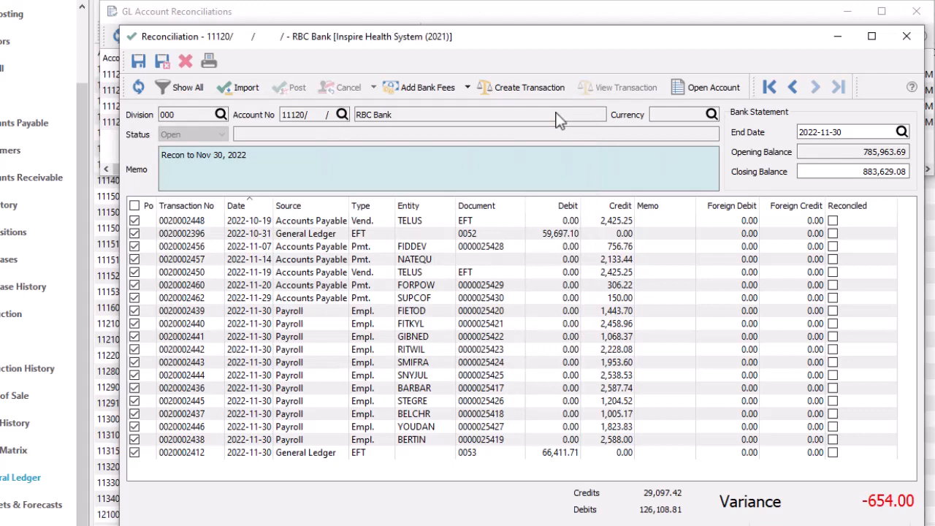
left_click(471, 94)
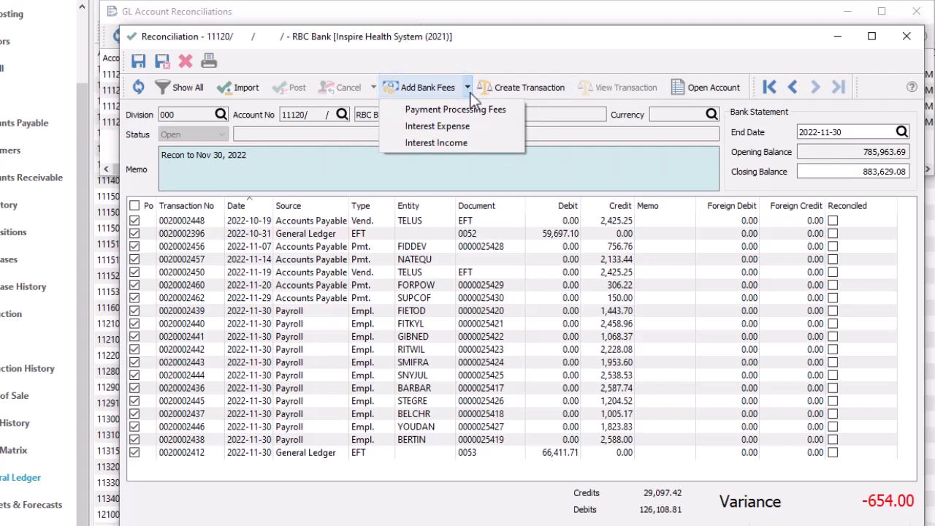
left_click(479, 142)
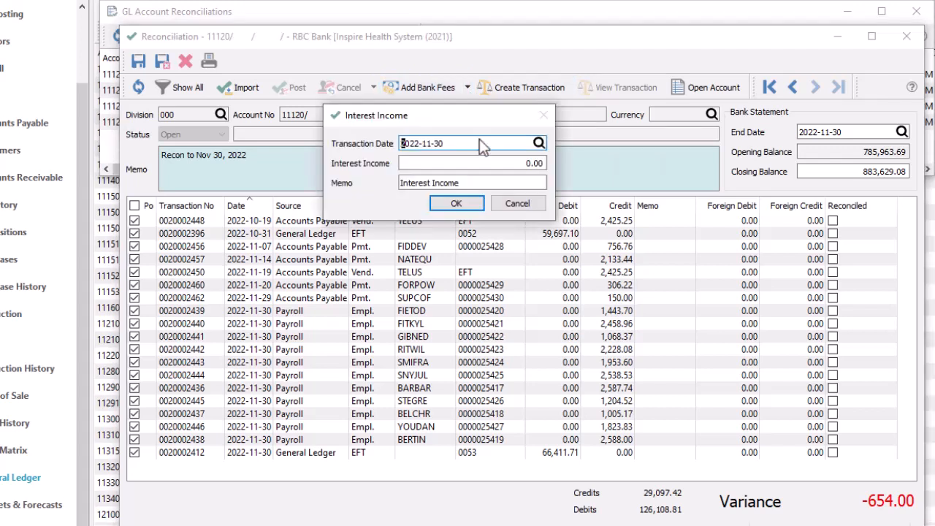
left_click(482, 161)
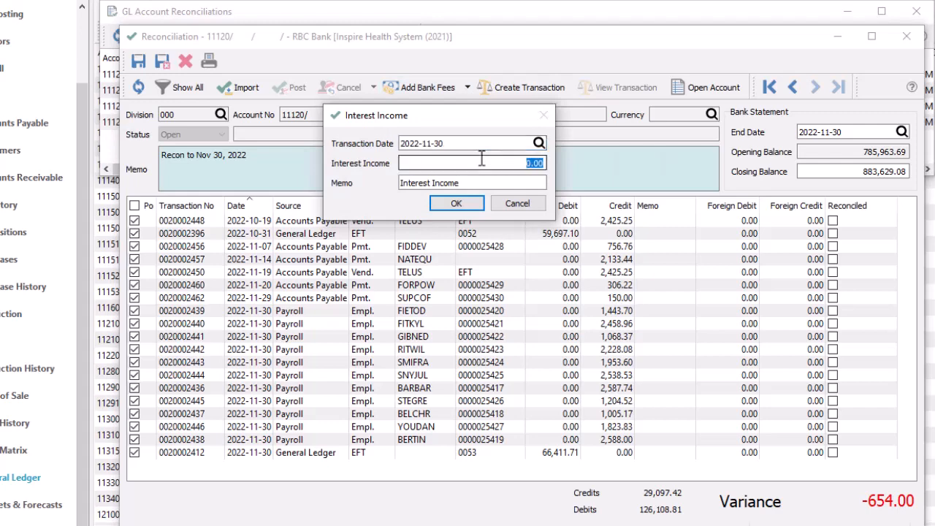
type("654")
left_click(465, 206)
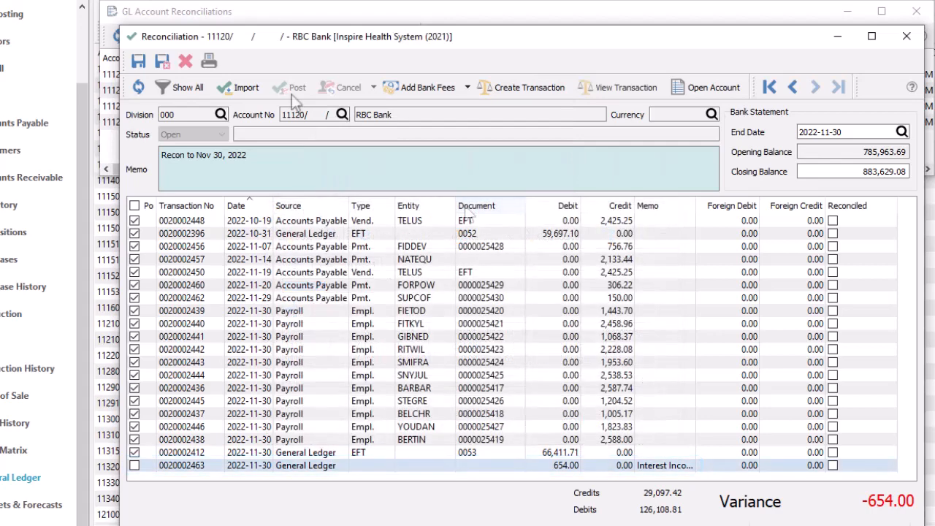
Mark the new interest income transaction as matched and print the reconciliation.
left_click(135, 466)
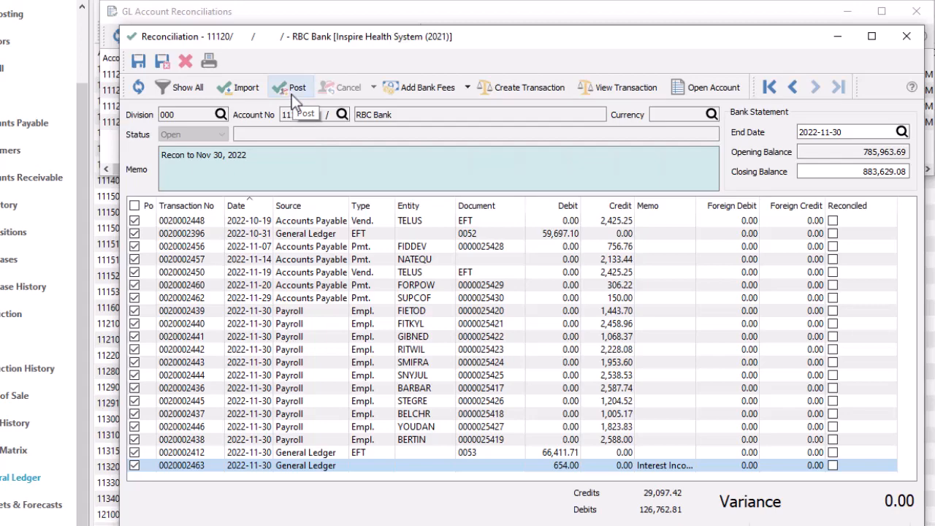
left_click(217, 65)
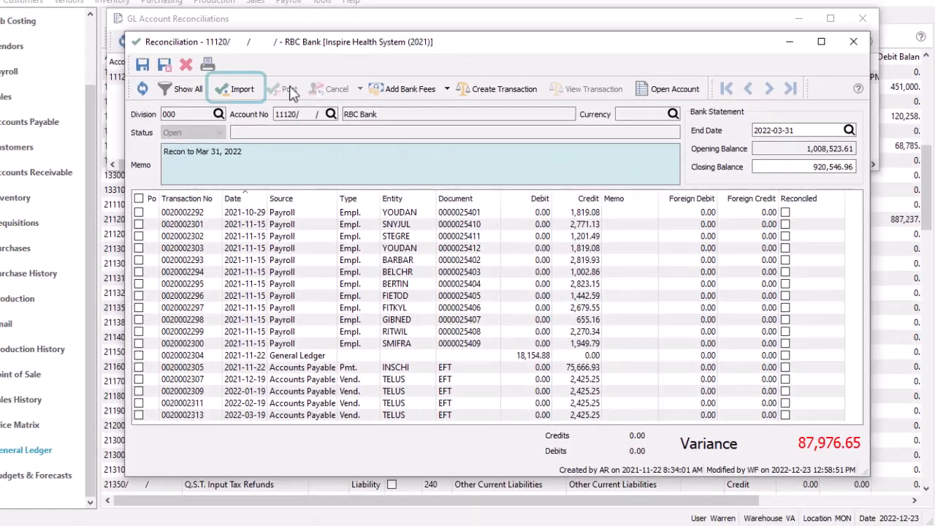
Import the bank file InspireMar31-2022.qfx into the reconciliation to Mar 31, 2022.
left_click(246, 96)
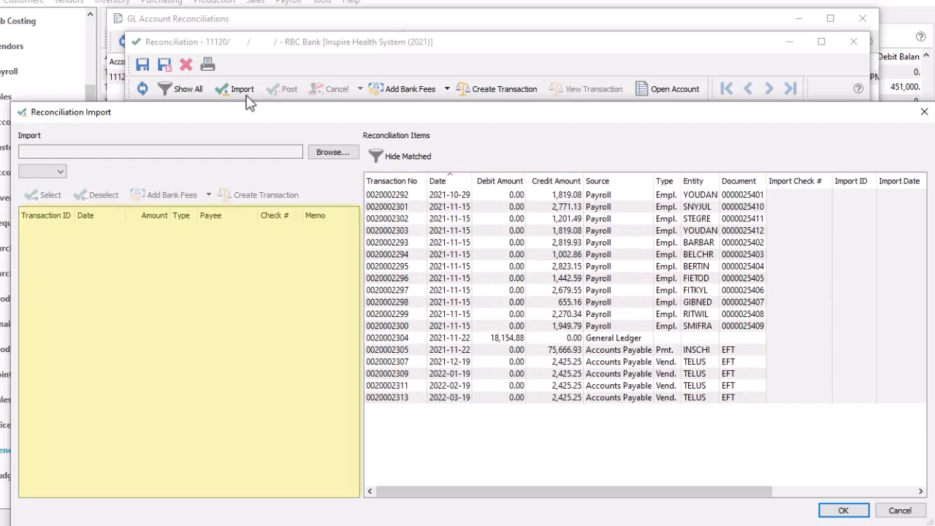
left_click(318, 157)
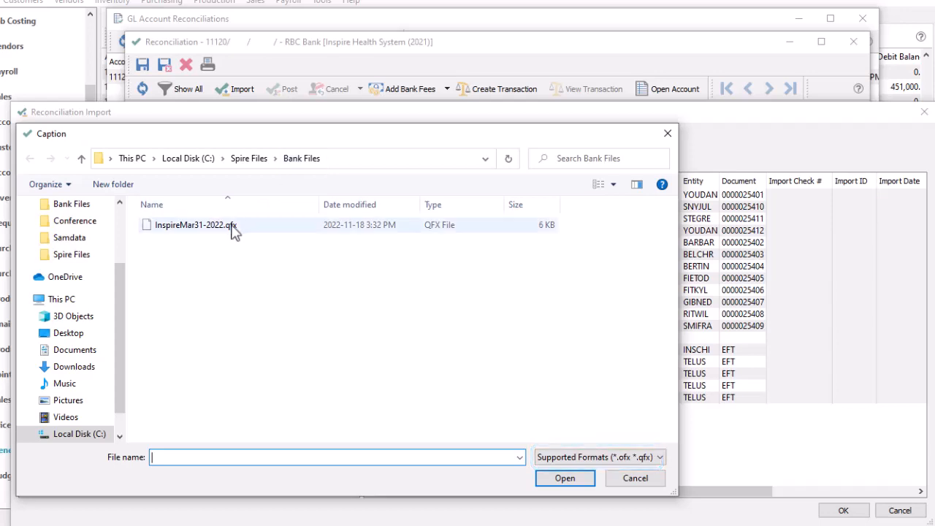
double_click(232, 226)
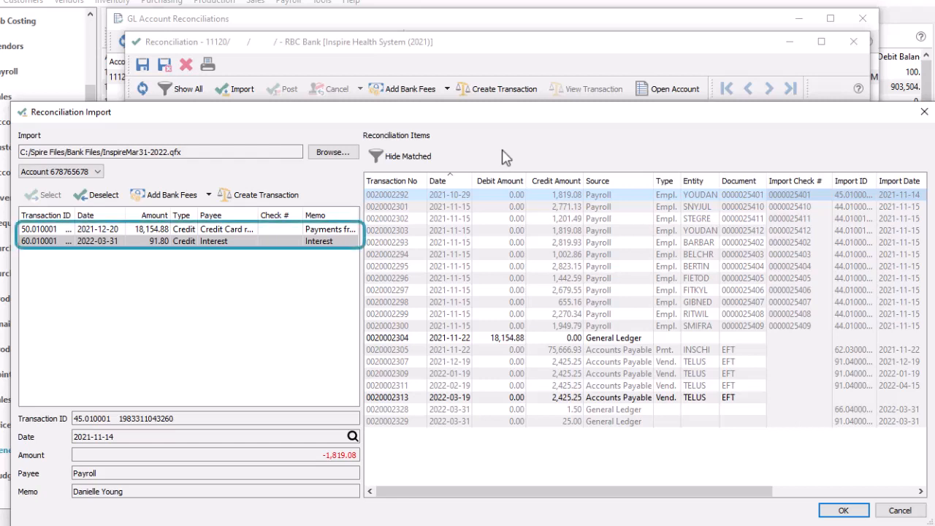
Match the imported 18,154.88 credit card payment to the General Ledger transaction dated 2021-11-22.
left_click(503, 338)
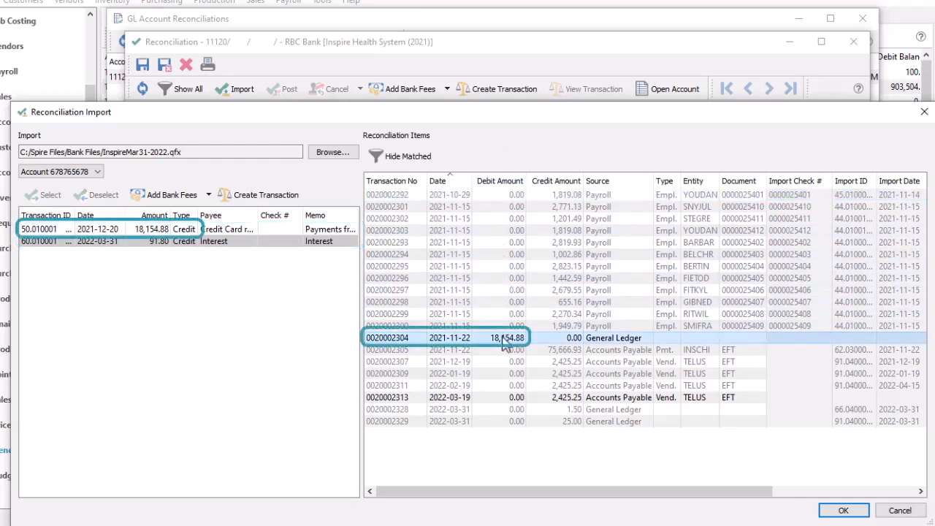
left_click(179, 230)
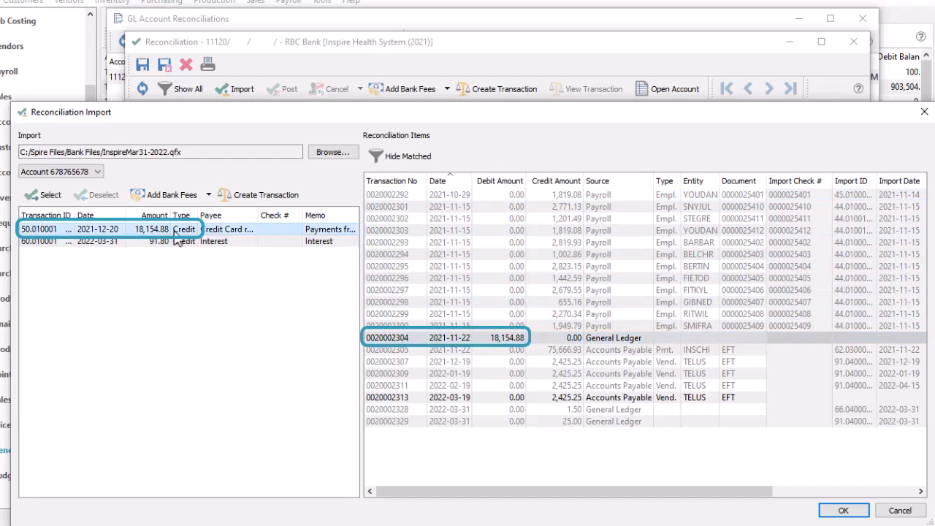
left_click(52, 196)
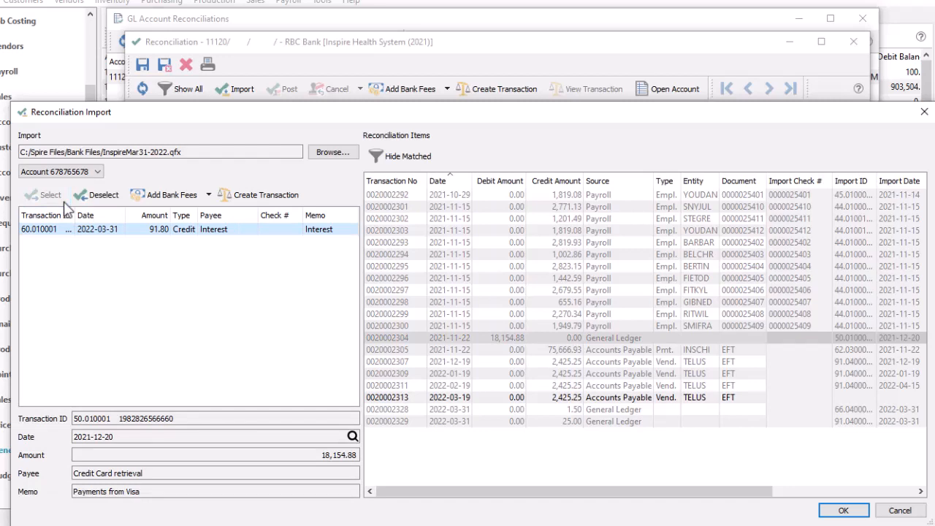
Hide the matched items, create a transaction for the imported 91.80 interest credit and accept the import.
left_click(399, 164)
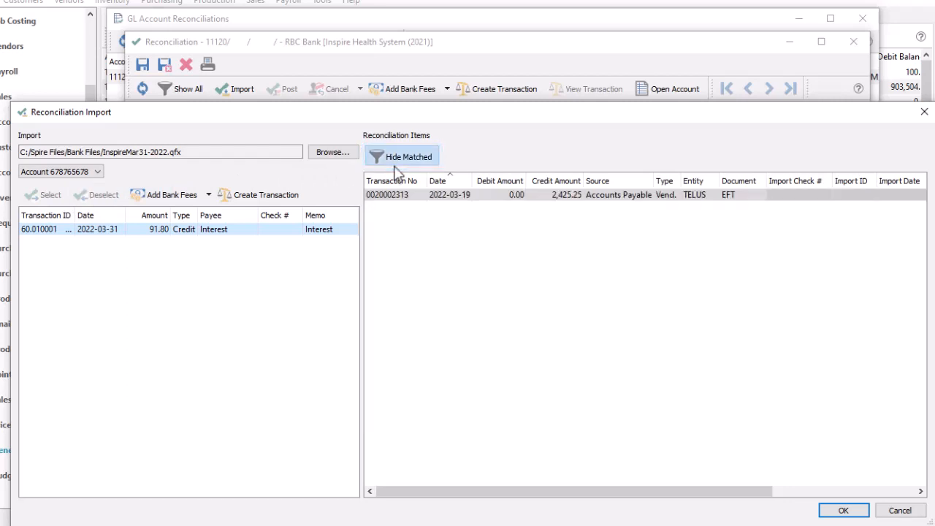
left_click(285, 201)
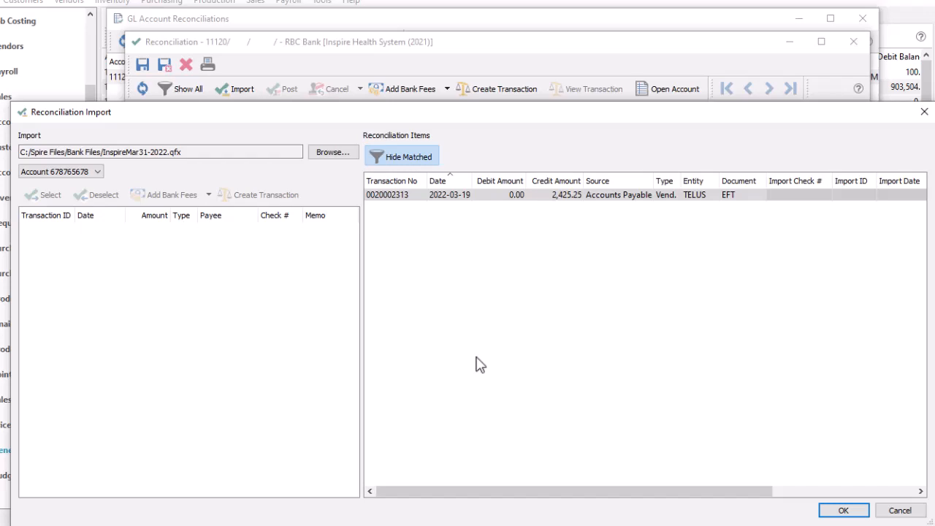
left_click(839, 512)
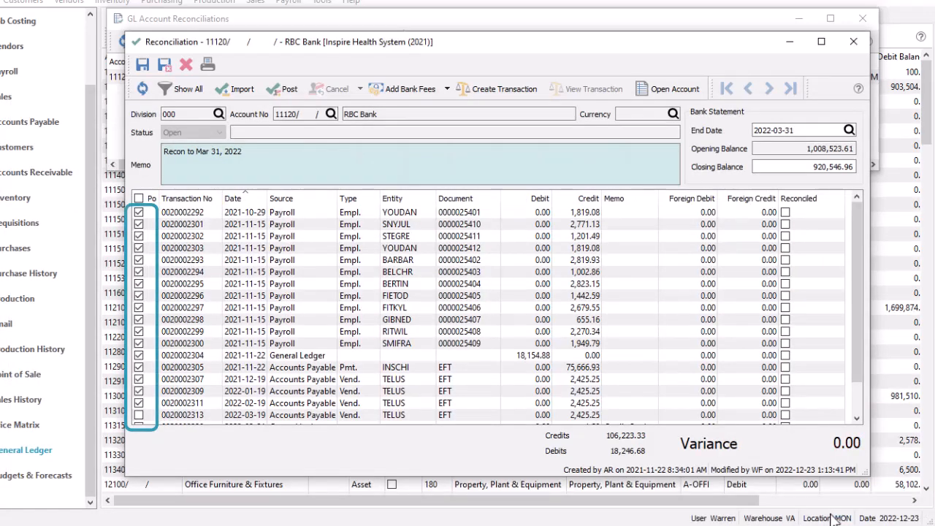